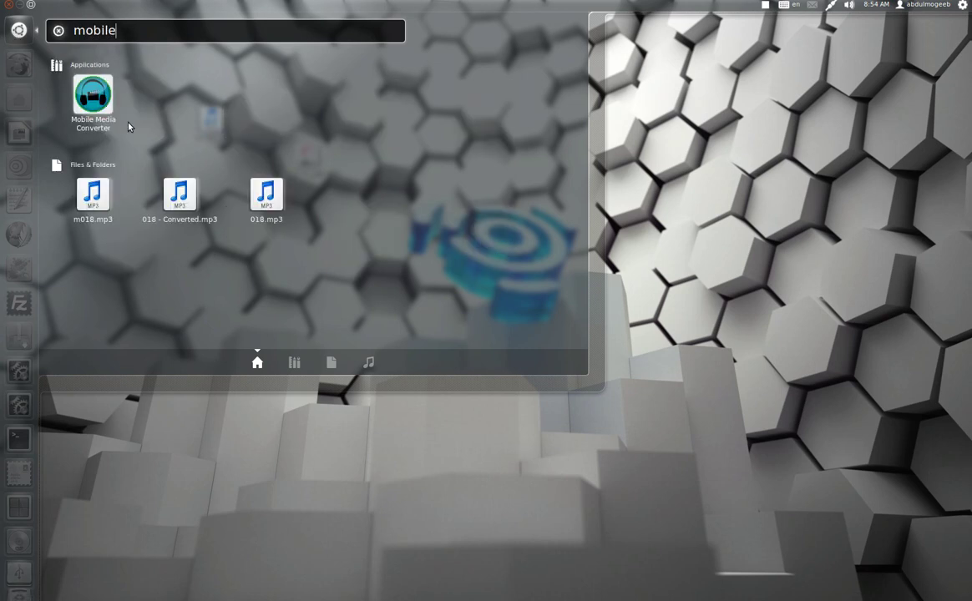
# Launch Mobile Media Converter and dismiss its startup warning together with the Medibuntu repository page it opens
pyautogui.click(109, 94)
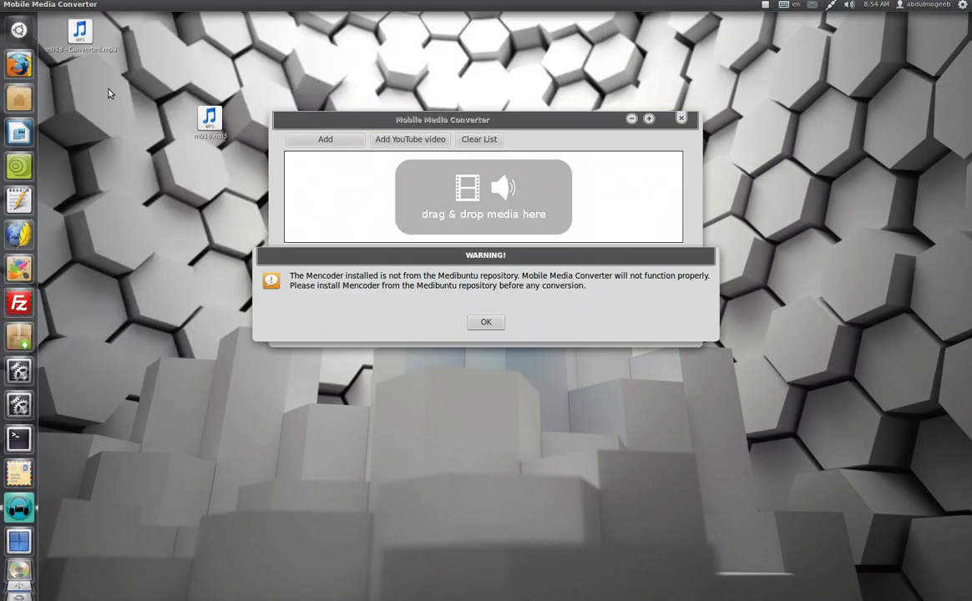
pyautogui.click(488, 322)
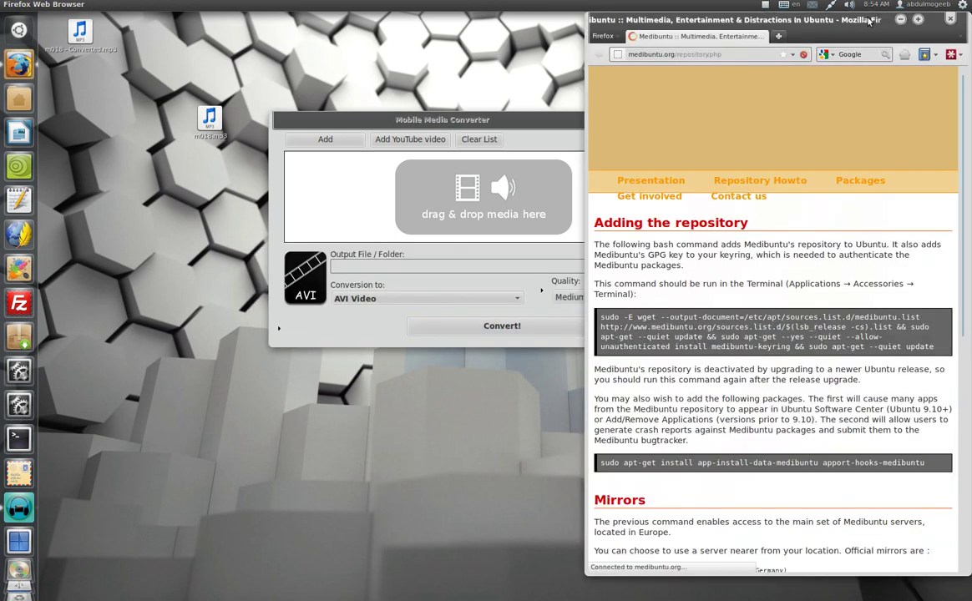
pyautogui.click(459, 118)
pyautogui.moveTo(459, 117); pyautogui.dragTo(271, 94)
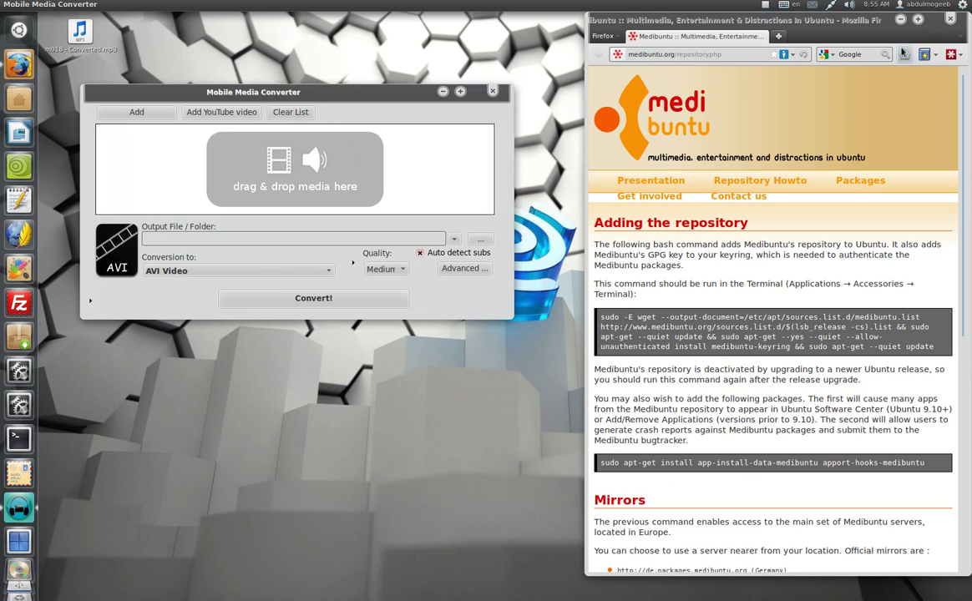
pyautogui.click(835, 19)
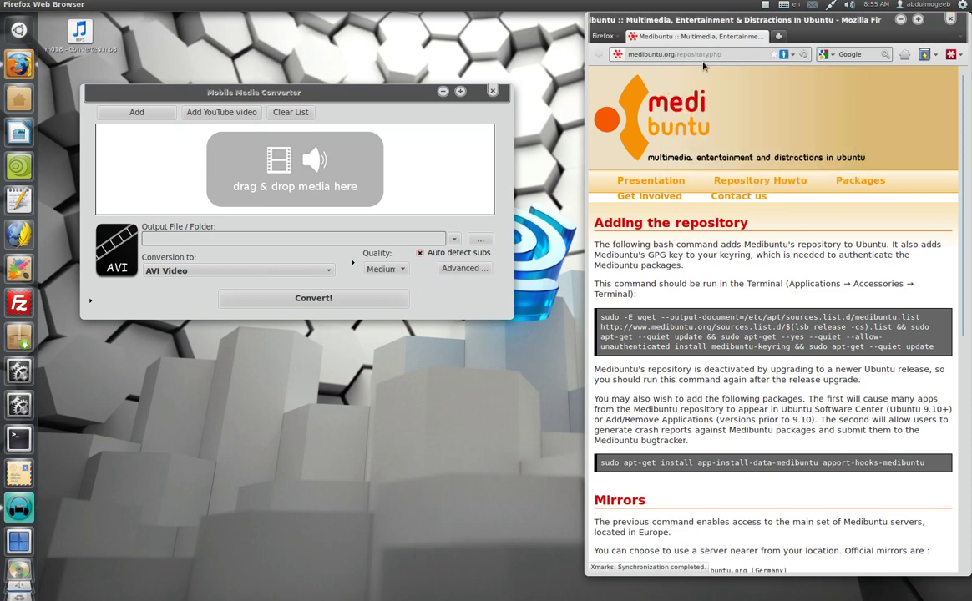
pyautogui.hotkey('alt', 'F4')
# Add the file m018.mp3 from the Desktop folder to the conversion list
pyautogui.moveTo(326, 92); pyautogui.dragTo(598, 138)
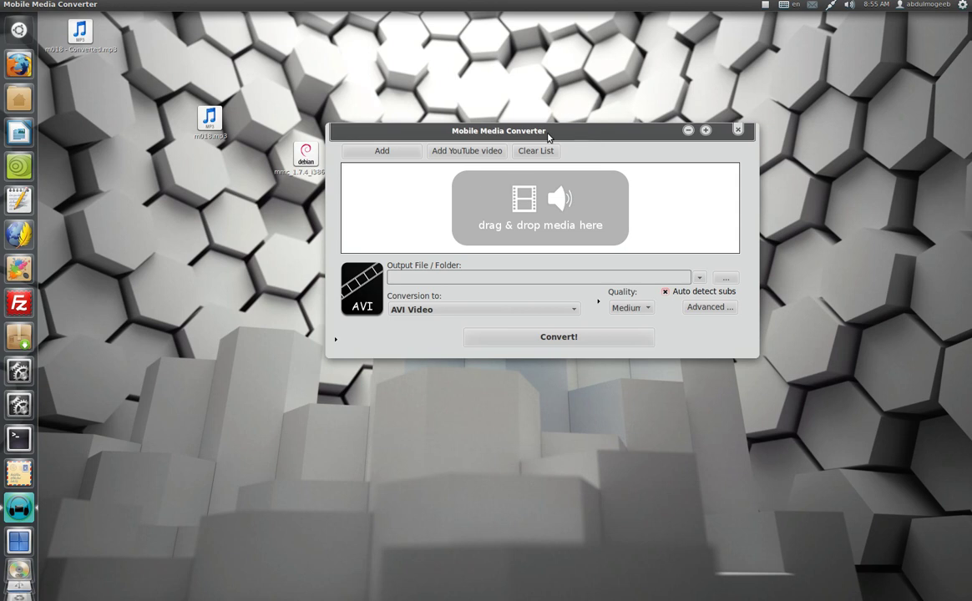
pyautogui.moveTo(483, 129); pyautogui.dragTo(516, 87)
pyautogui.click(421, 110)
pyautogui.click(405, 126)
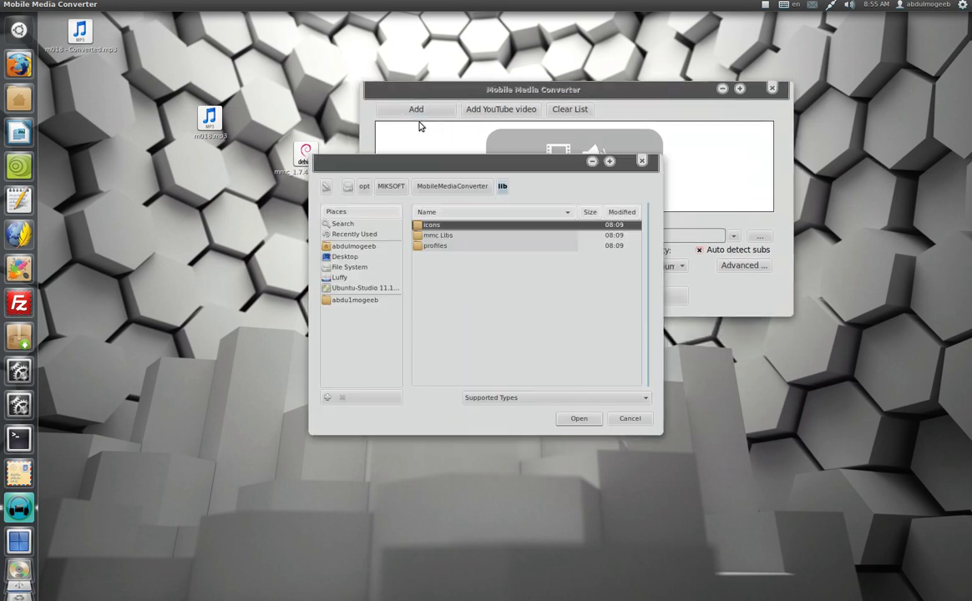
pyautogui.click(345, 256)
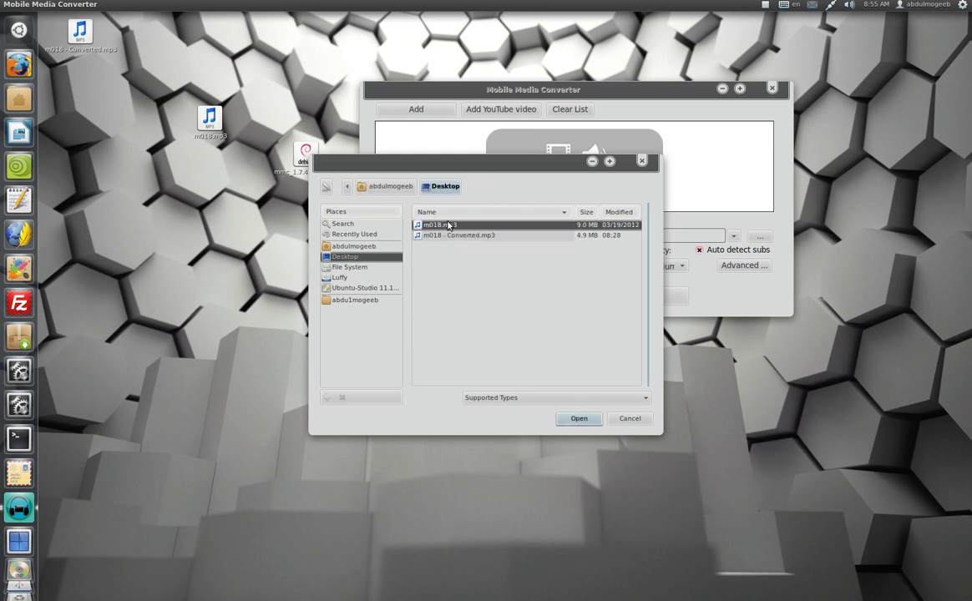
pyautogui.doubleClick(434, 225)
pyautogui.click(440, 143)
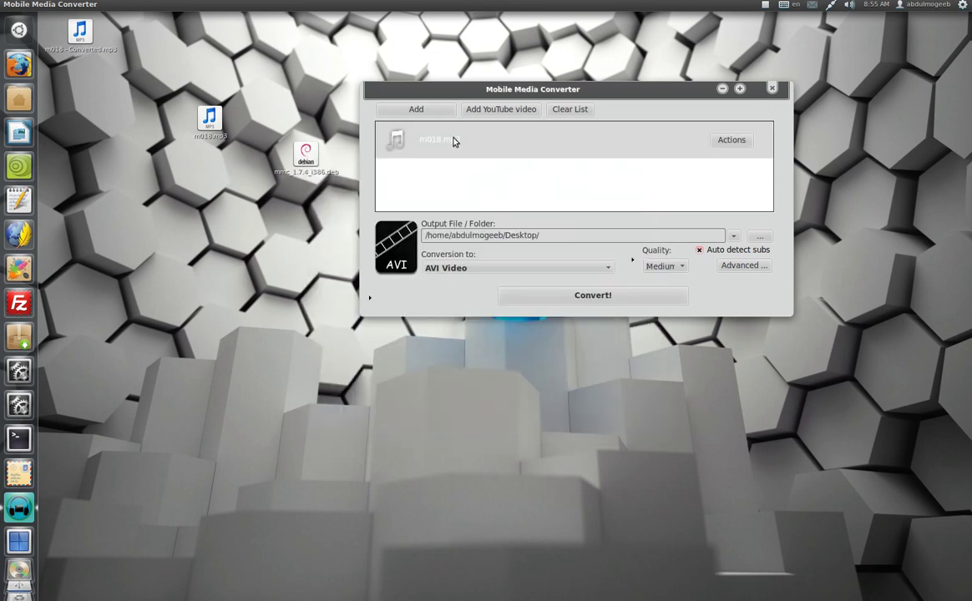
# Play m018.mp3 from its actions in the conversion list and close the media player
pyautogui.rightClick(523, 136)
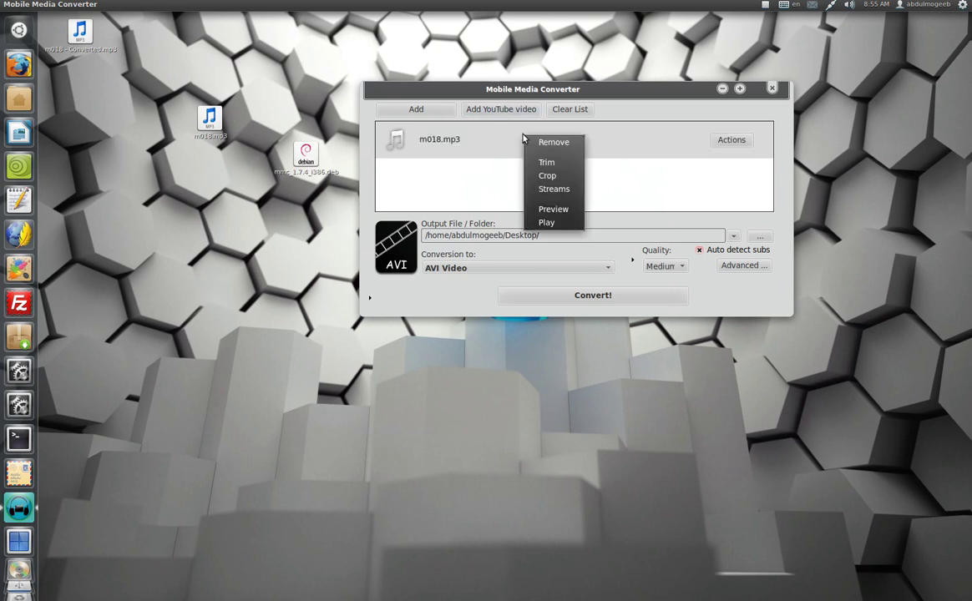
pyautogui.click(720, 141)
pyautogui.click(731, 140)
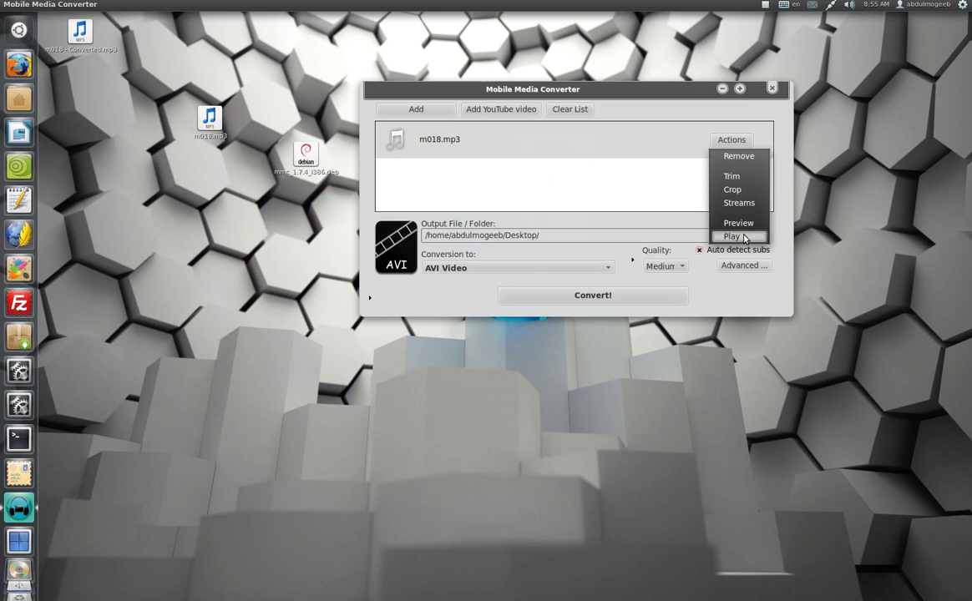
pyautogui.click(743, 237)
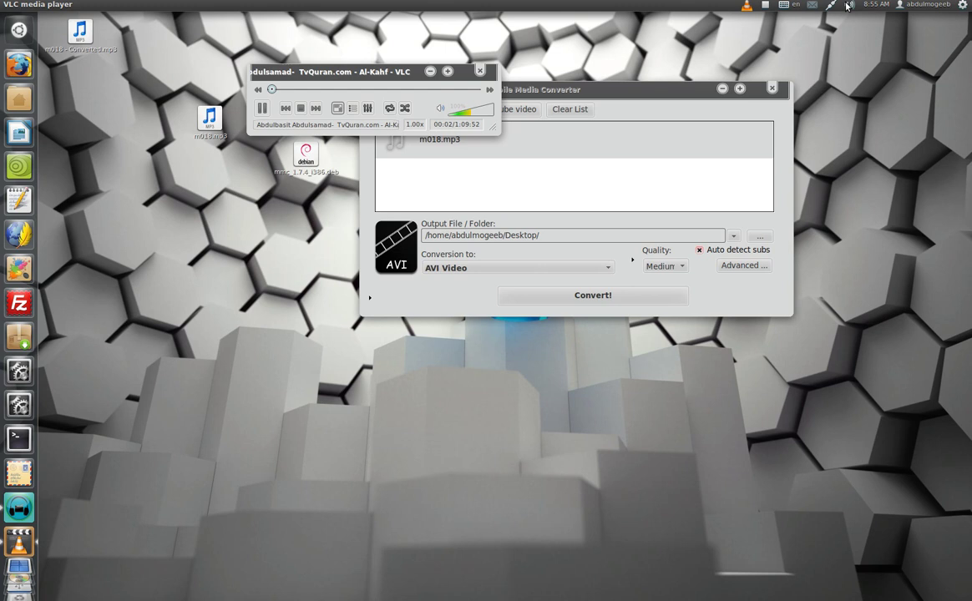
pyautogui.click(480, 73)
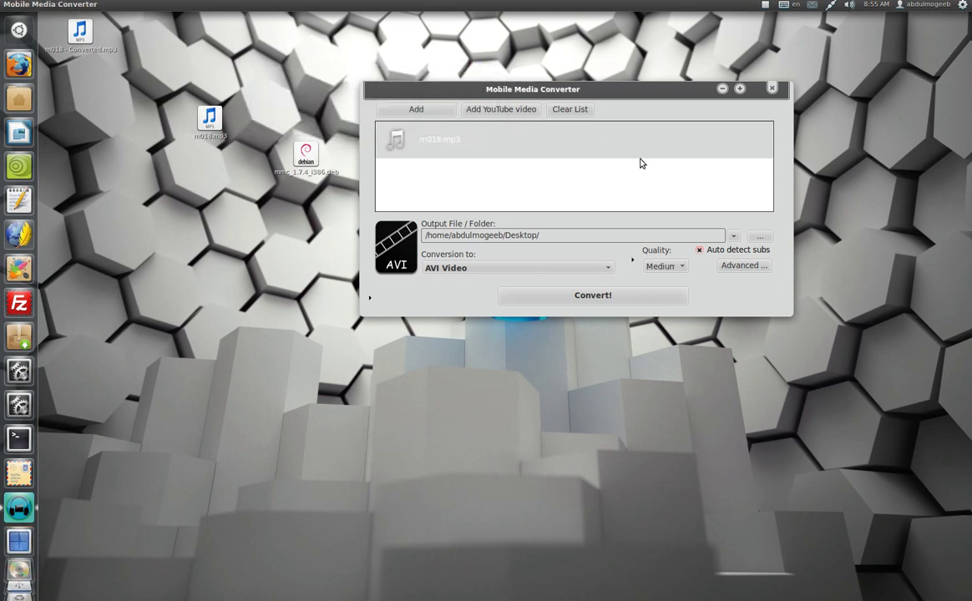
# Trim the m018.mp3 clip to start at 00:39:52 and end at 00:40:55
pyautogui.rightClick(547, 143)
pyautogui.click(564, 177)
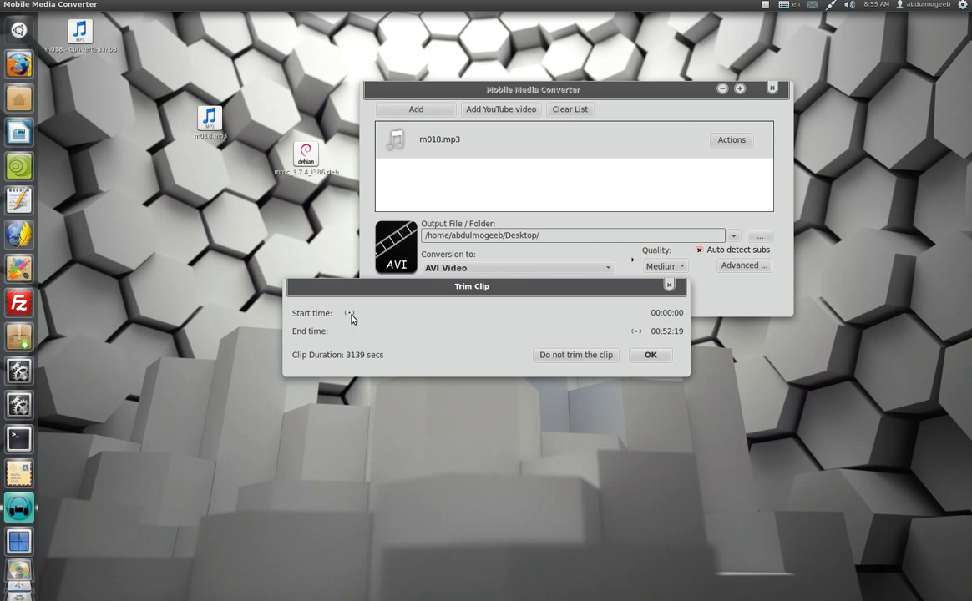
pyautogui.moveTo(349, 315); pyautogui.dragTo(567, 315)
pyautogui.moveTo(635, 332); pyautogui.dragTo(573, 343)
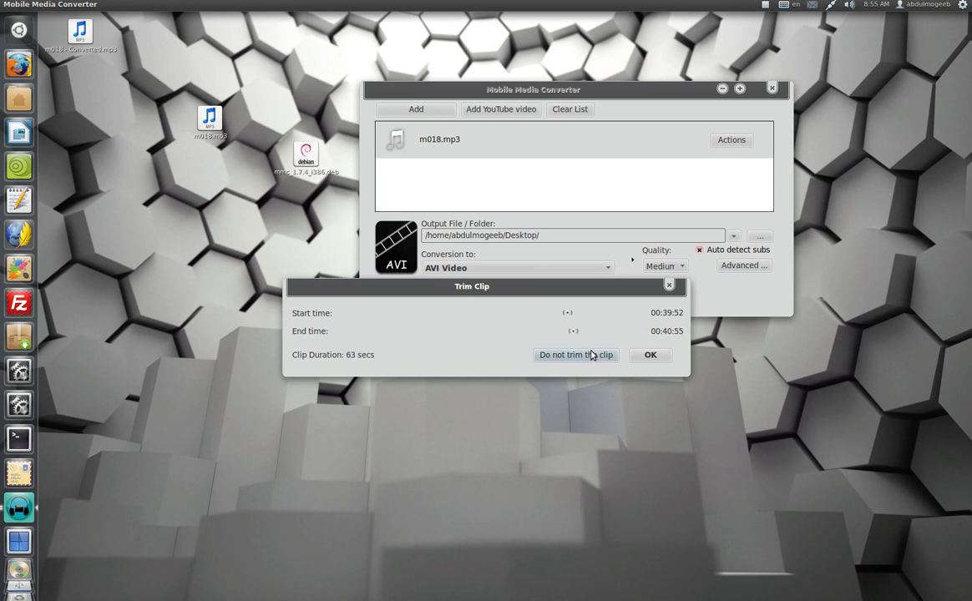
pyautogui.click(648, 355)
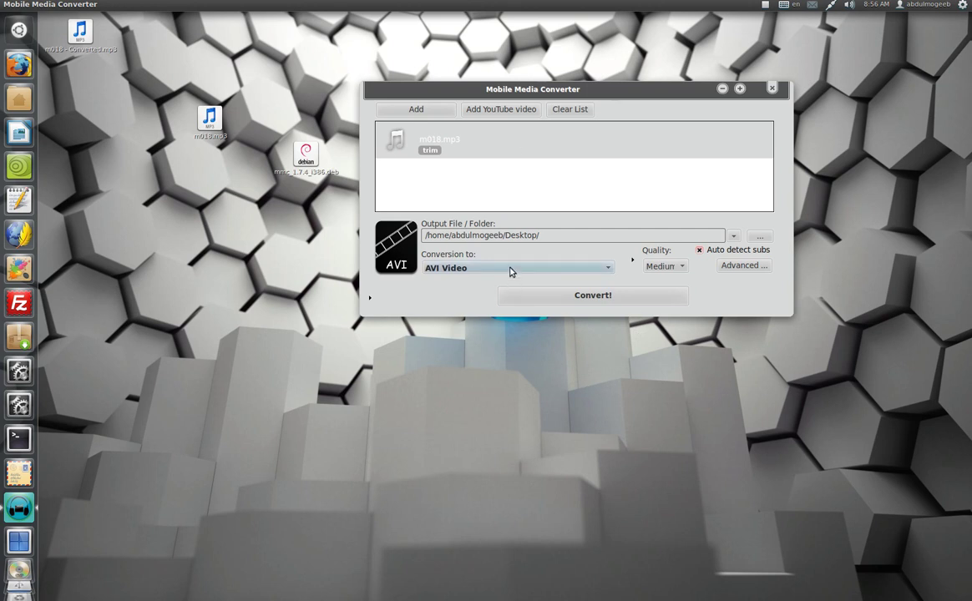
# Convert the trimmed m018.mp3 clip to MP3 Audio at Low quality
pyautogui.click(512, 271)
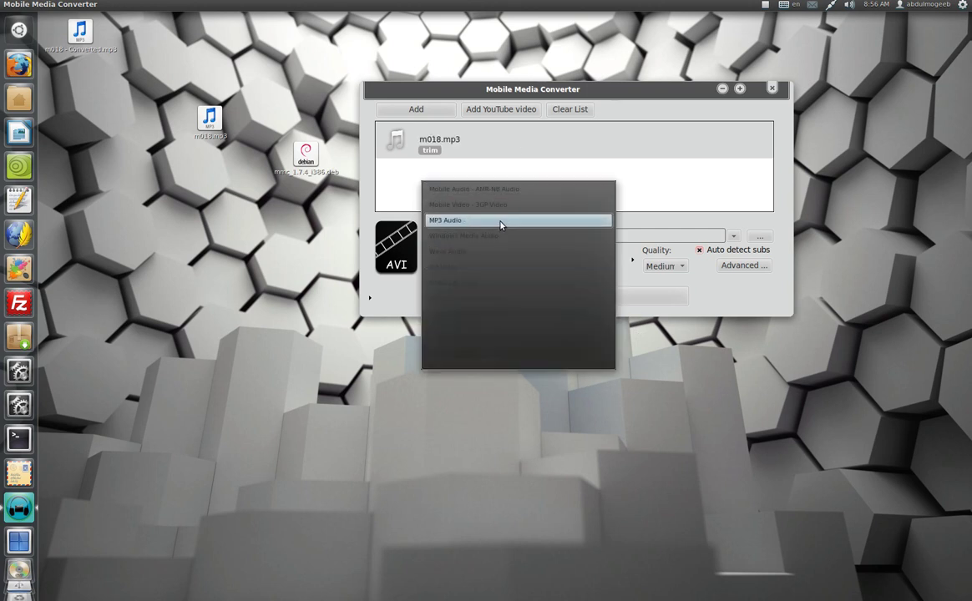
pyautogui.click(437, 222)
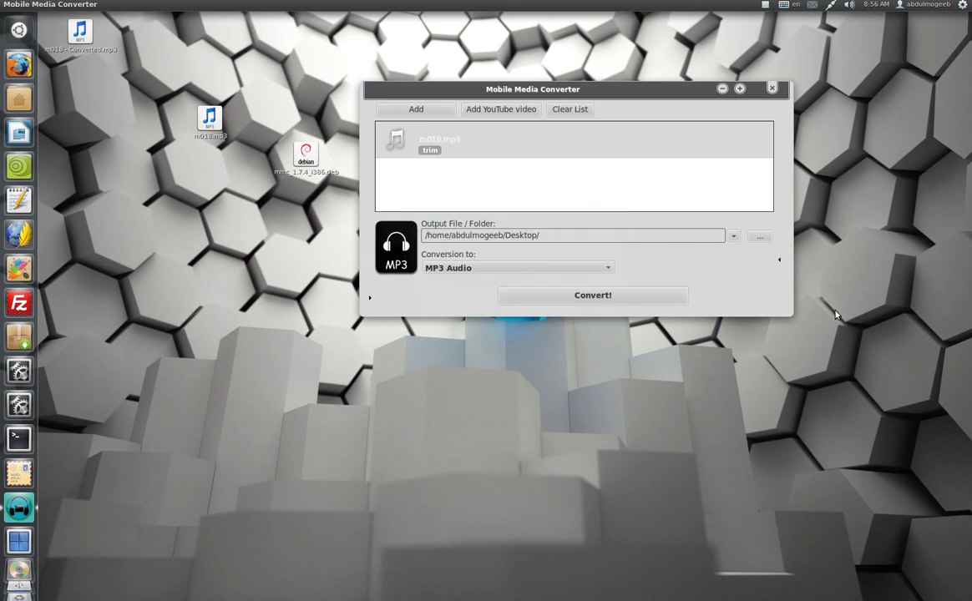
pyautogui.click(777, 261)
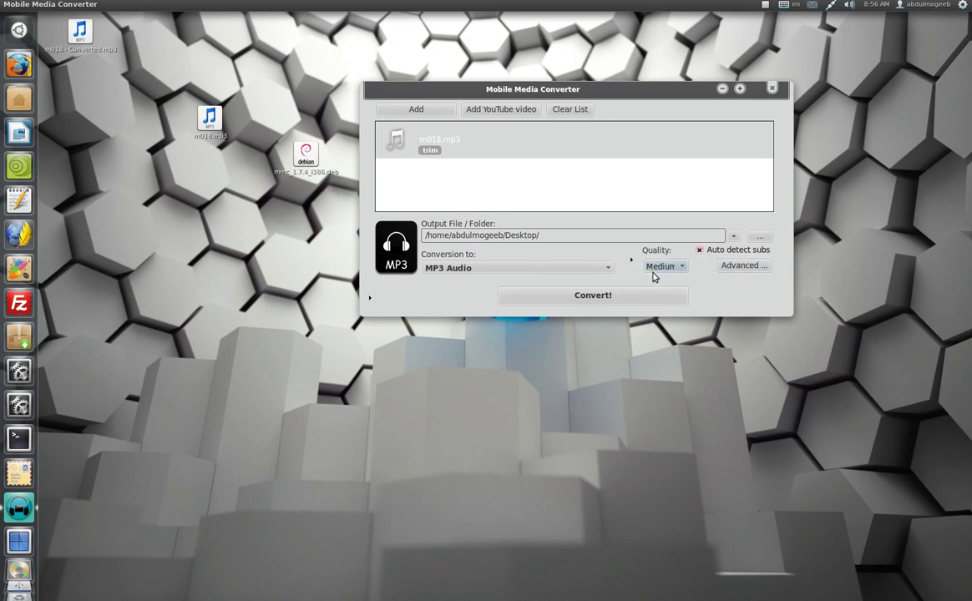
pyautogui.click(672, 269)
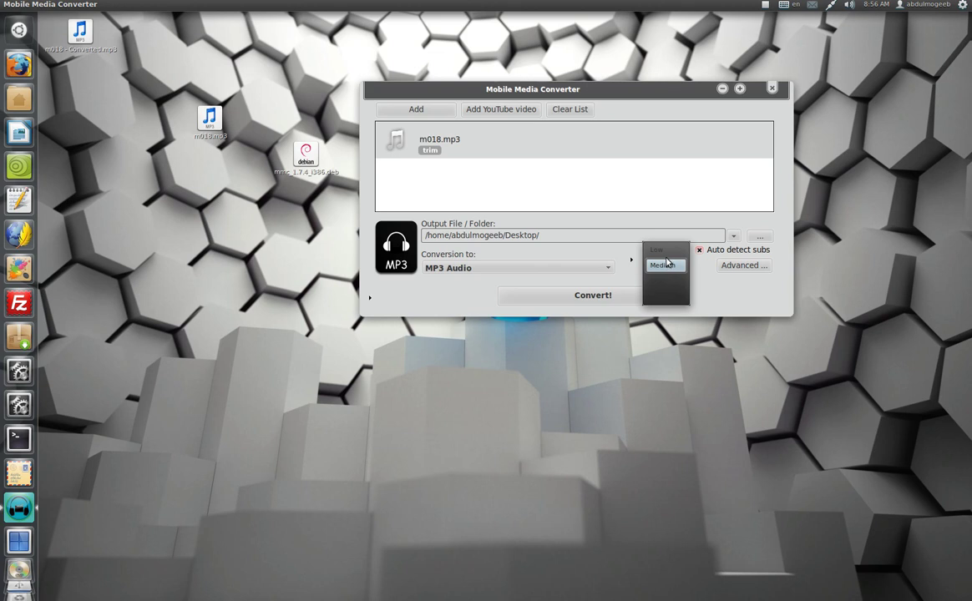
pyautogui.press('Up')
pyautogui.click(670, 287)
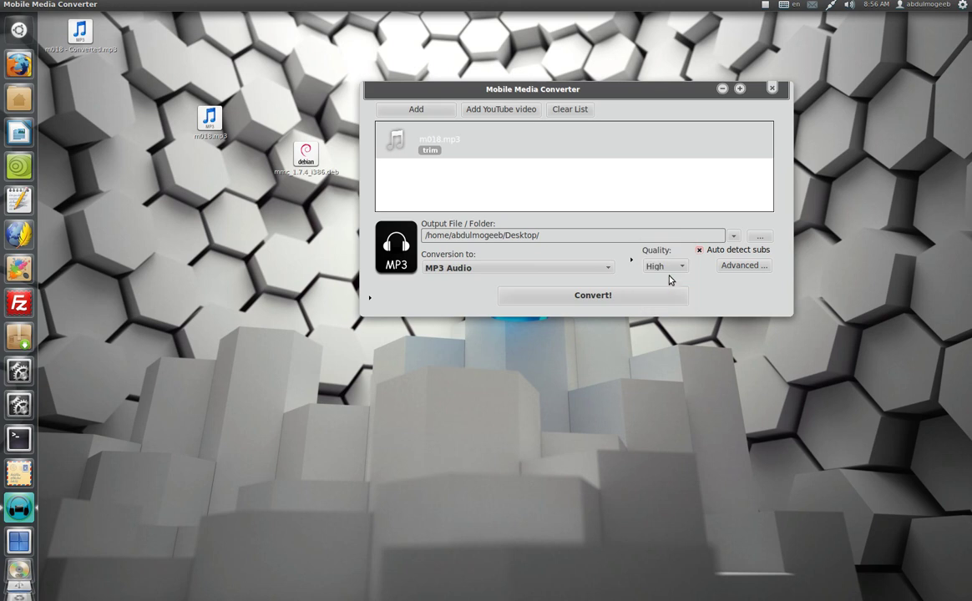
pyautogui.click(670, 267)
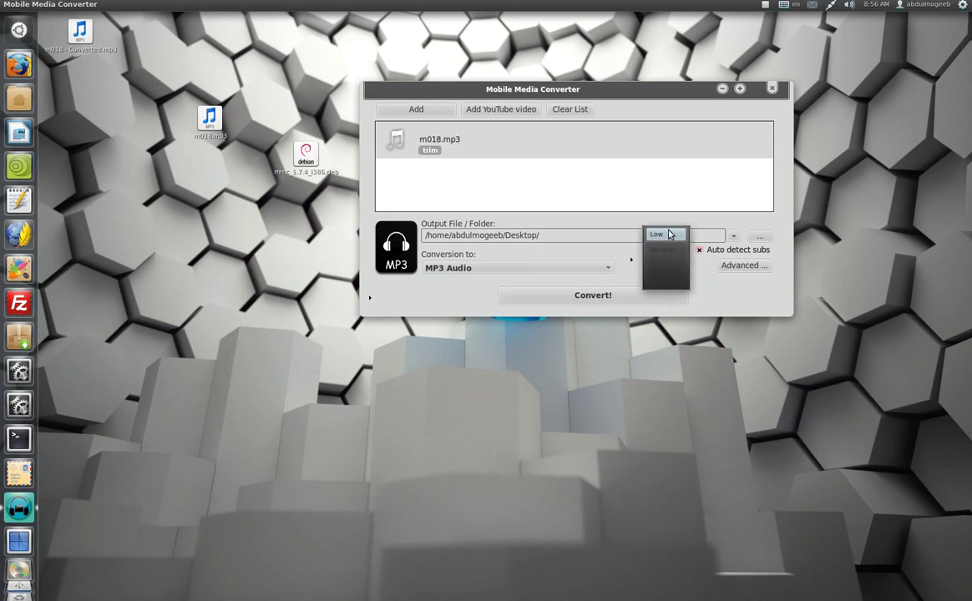
pyautogui.click(668, 237)
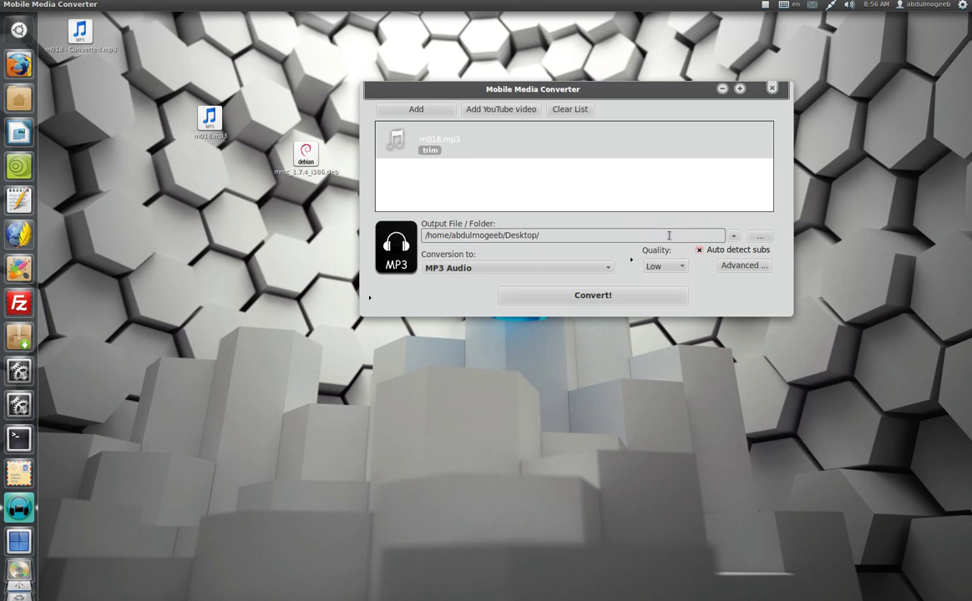
pyautogui.click(624, 297)
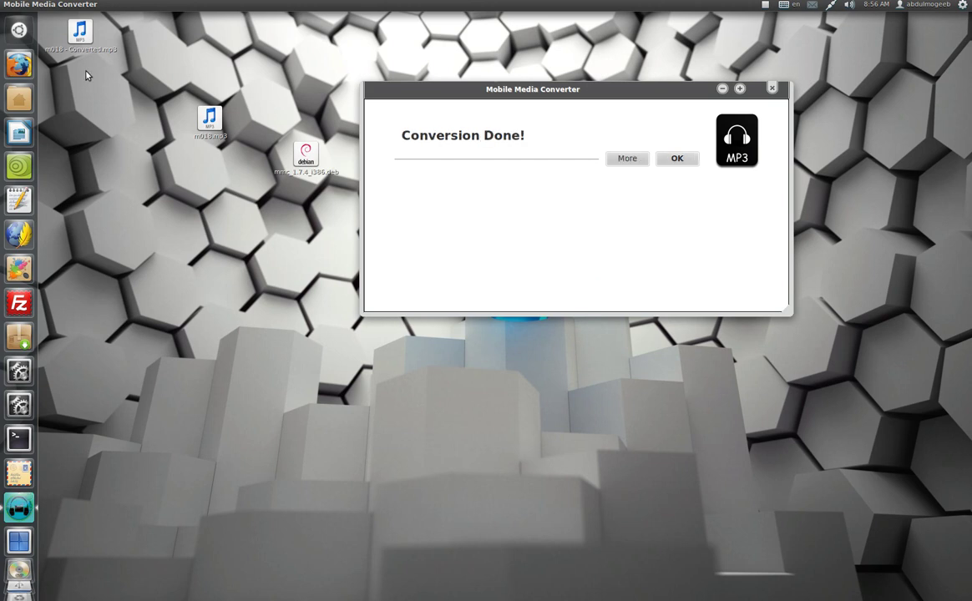
# Play the file "m018 - Converted.mp3" from the desktop, close the player and dismiss the conversion report
pyautogui.doubleClick(81, 35)
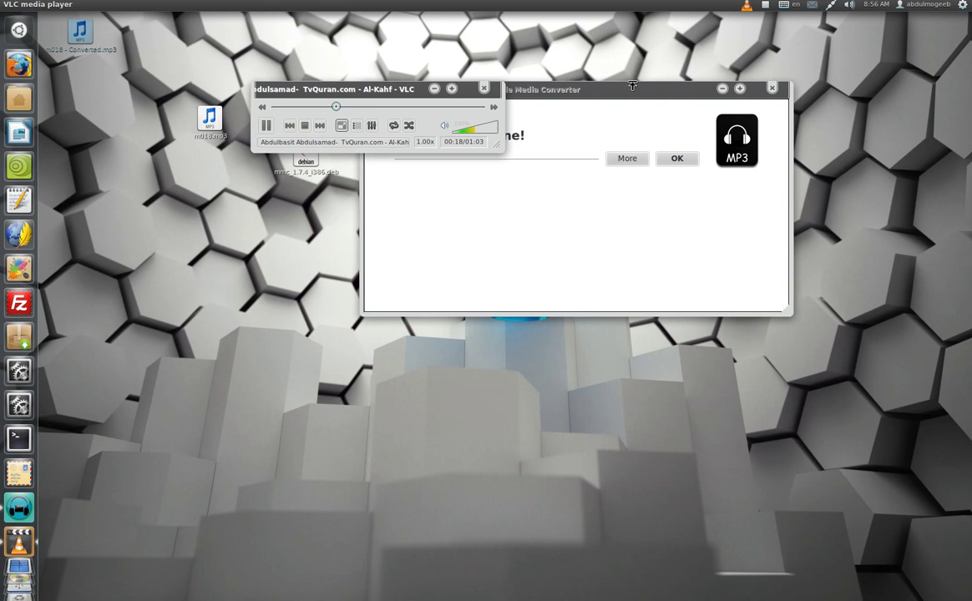
pyautogui.click(484, 87)
pyautogui.moveTo(486, 88); pyautogui.dragTo(459, 106)
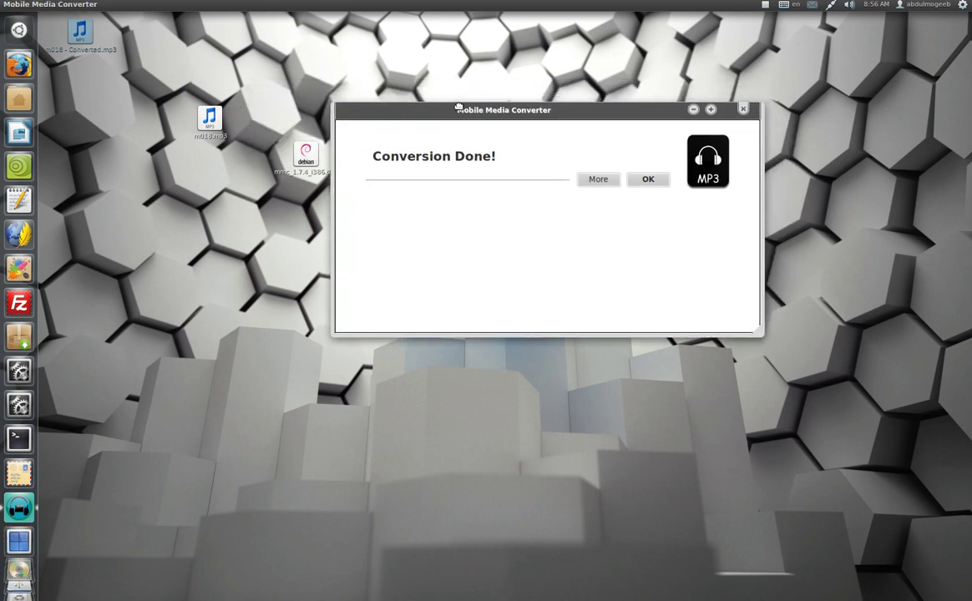
pyautogui.click(647, 179)
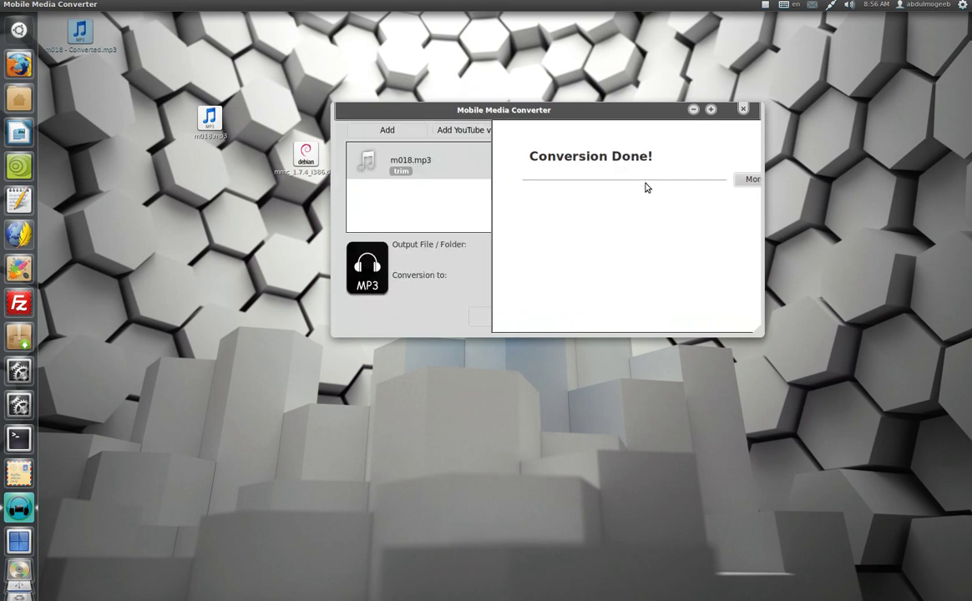
pyautogui.moveTo(630, 116); pyautogui.dragTo(640, 96)
# Add m018.mp3 from the desktop to the conversion list a second time
pyautogui.click(310, 37)
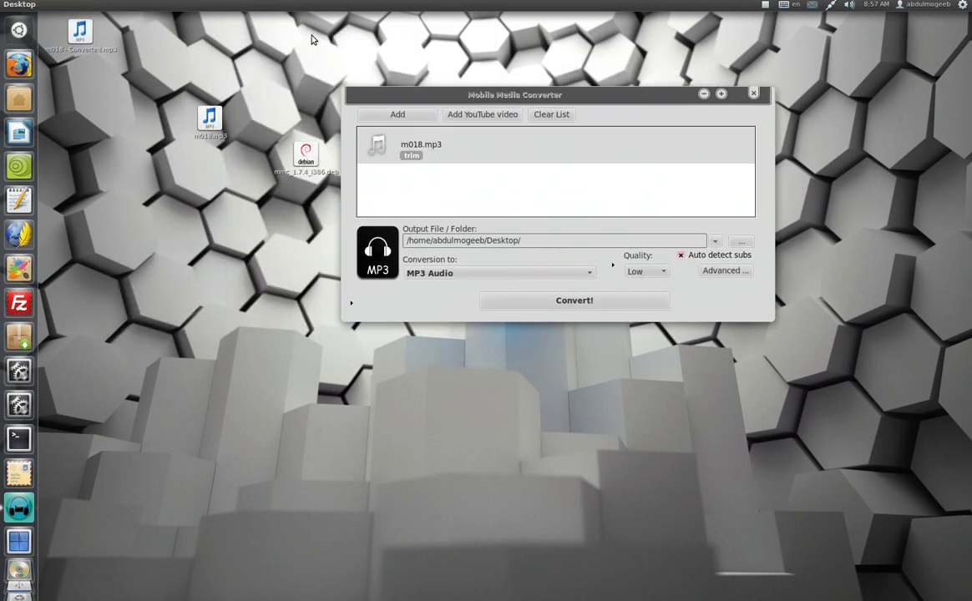
pyautogui.click(397, 115)
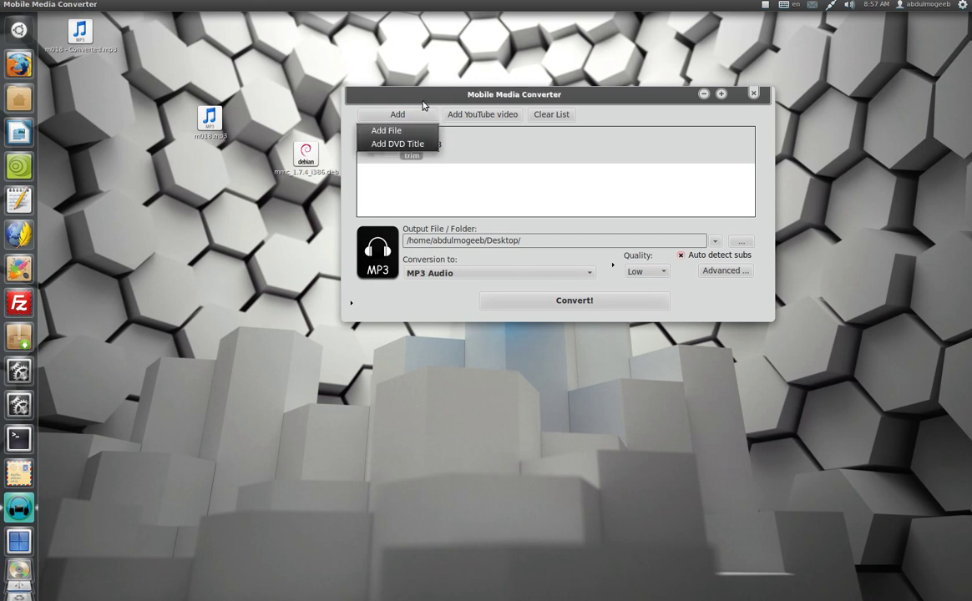
pyautogui.click(301, 63)
pyautogui.moveTo(212, 109); pyautogui.dragTo(455, 197)
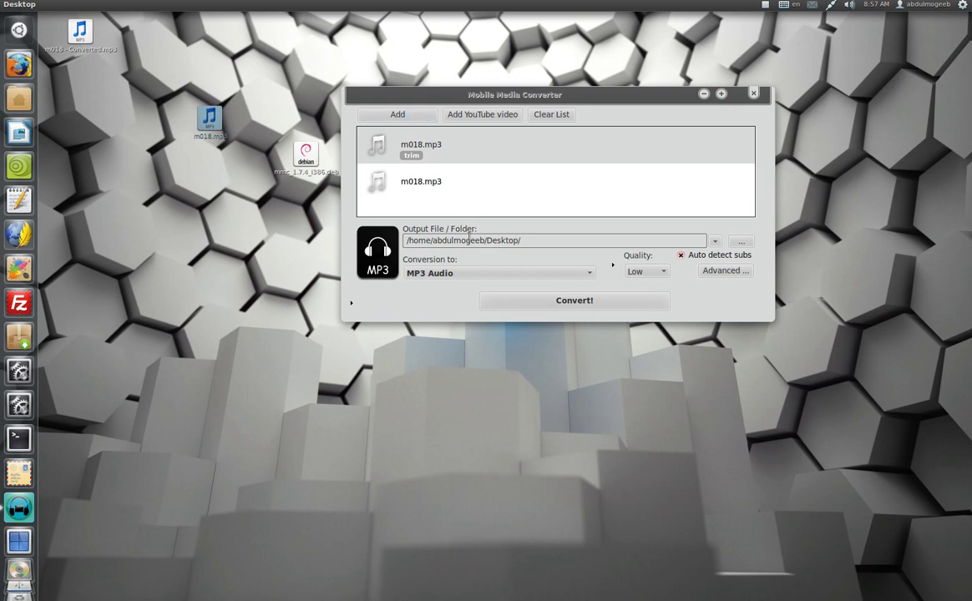
# Set the output format to AVI Video and clear the conversion list
pyautogui.click(468, 271)
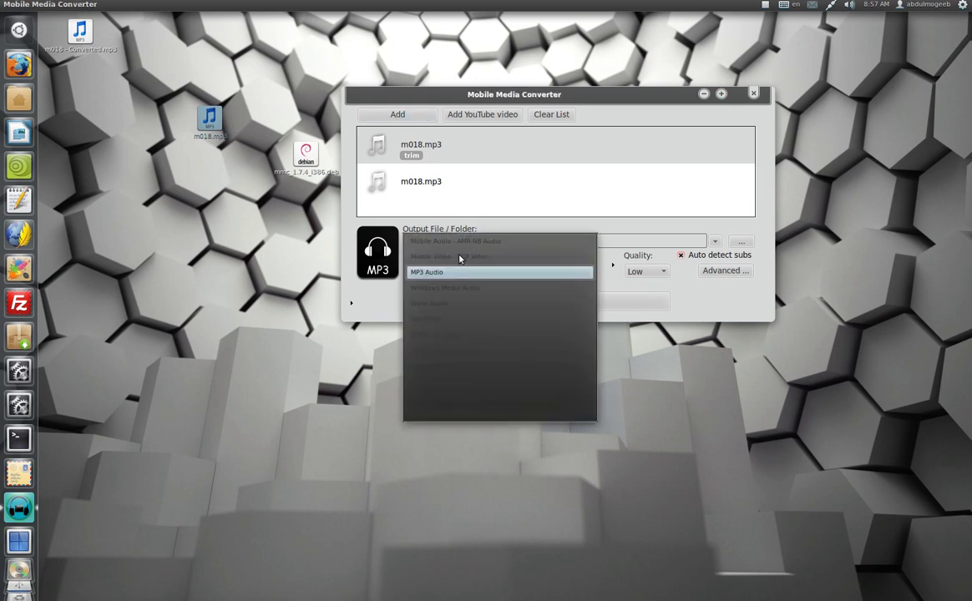
pyautogui.click(446, 324)
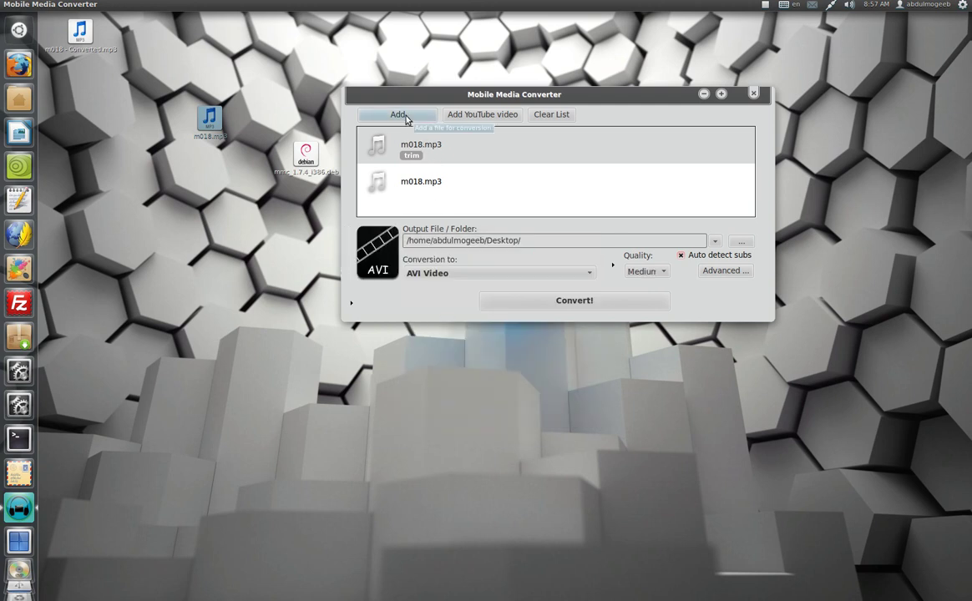
pyautogui.click(545, 117)
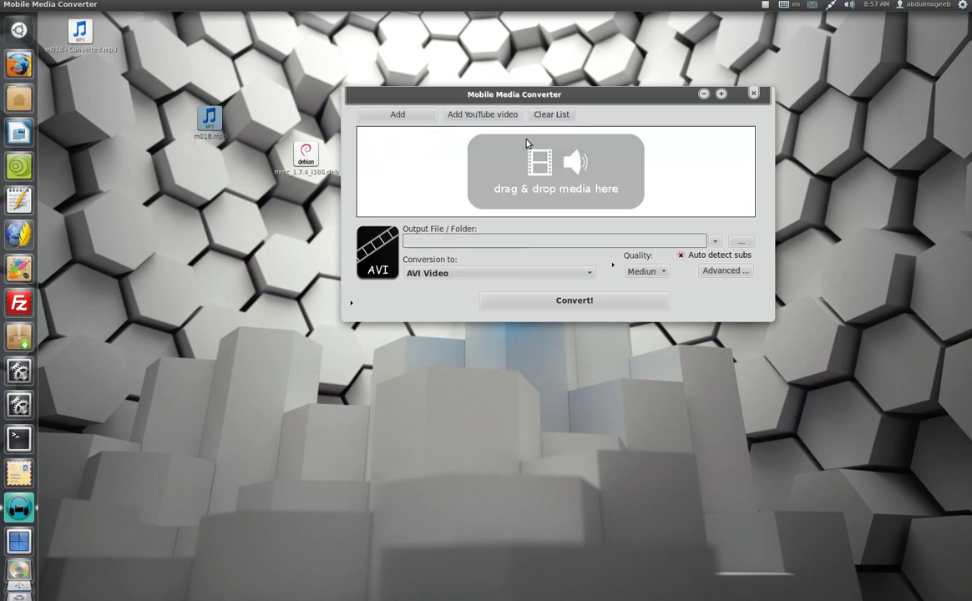
# Examine the URL, save location and quality options for adding a YouTube video, and close the downloader
pyautogui.click(484, 119)
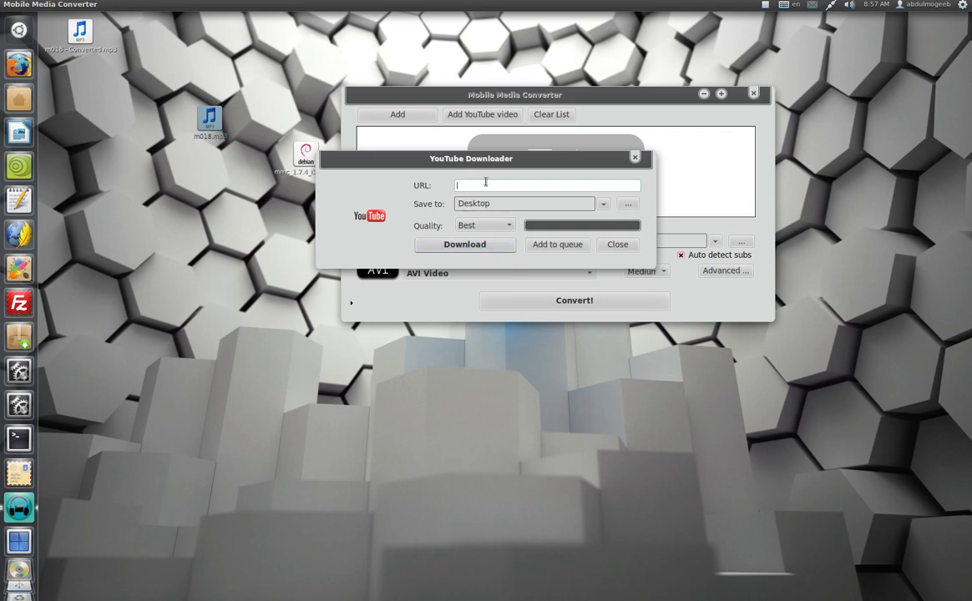
pyautogui.rightClick(485, 184)
pyautogui.click(366, 193)
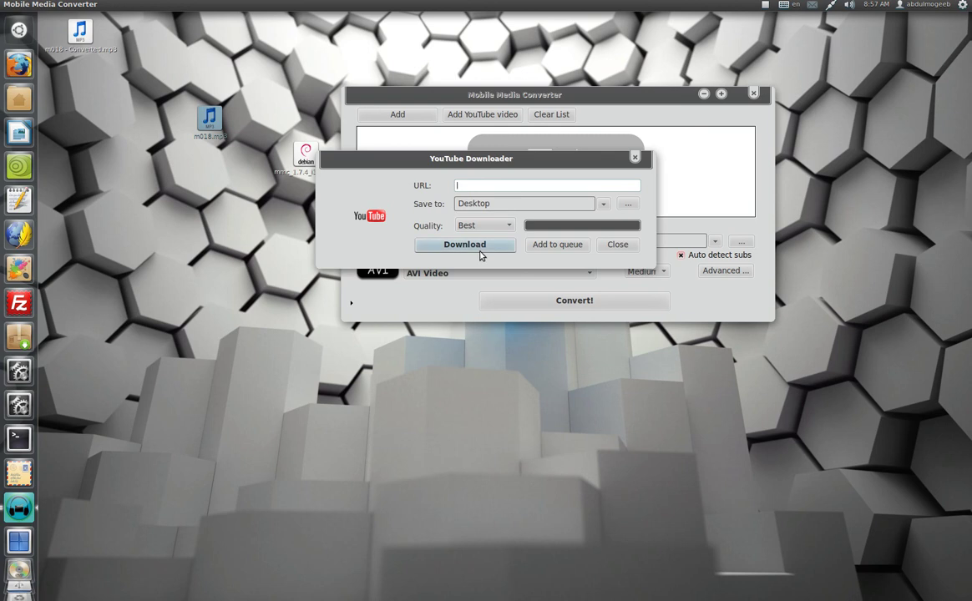
pyautogui.click(618, 245)
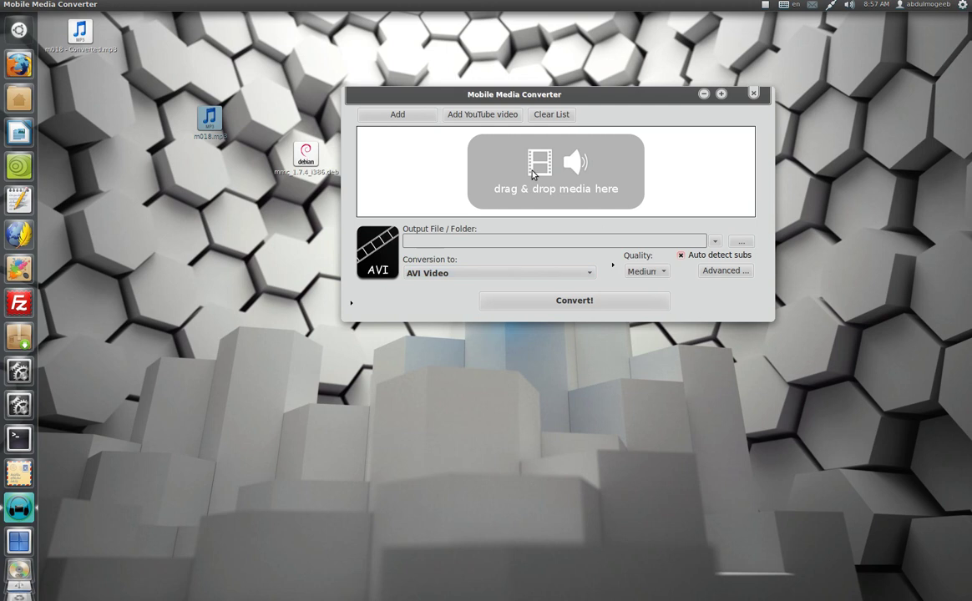
pyautogui.click(387, 116)
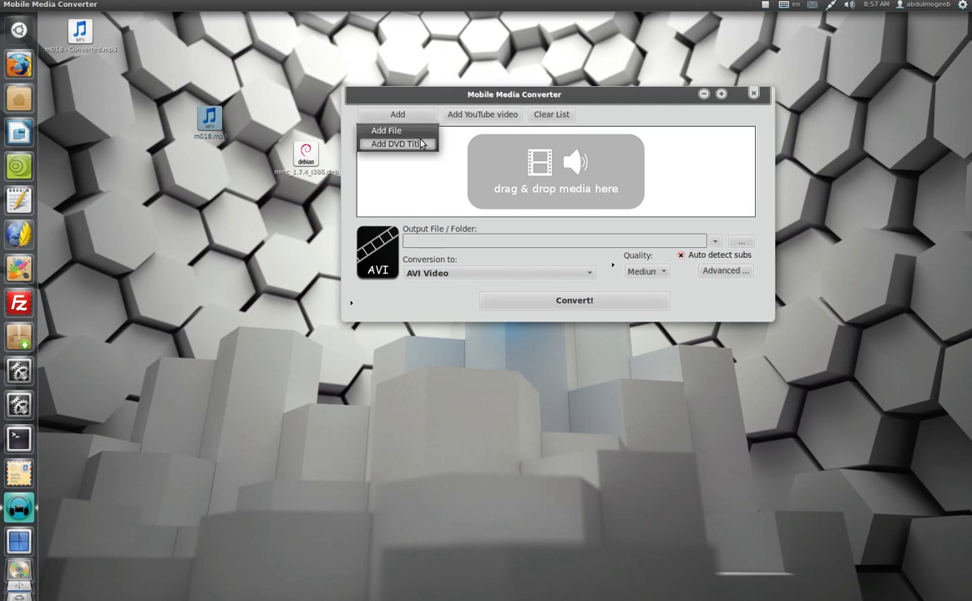
pyautogui.click(411, 130)
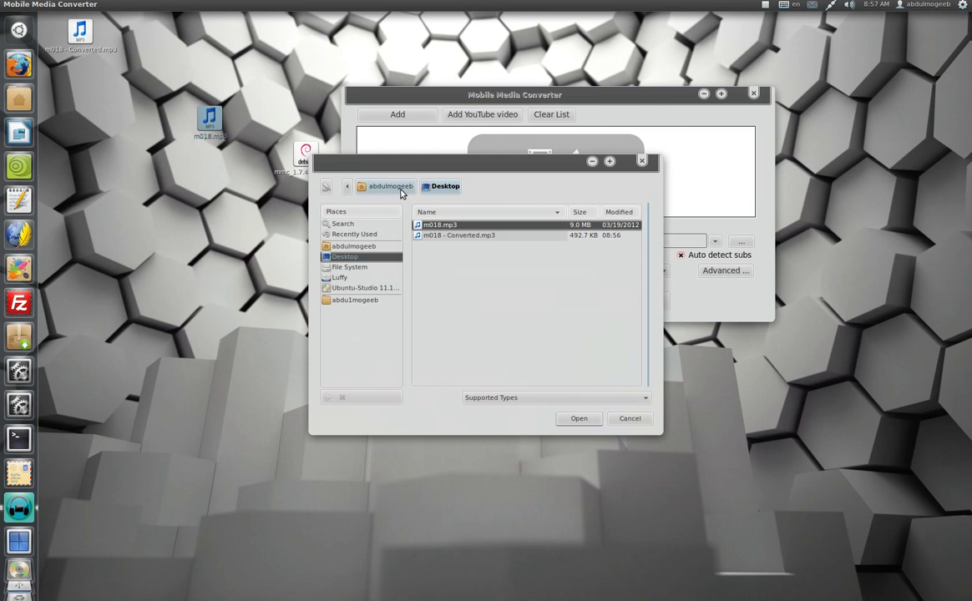
pyautogui.click(393, 248)
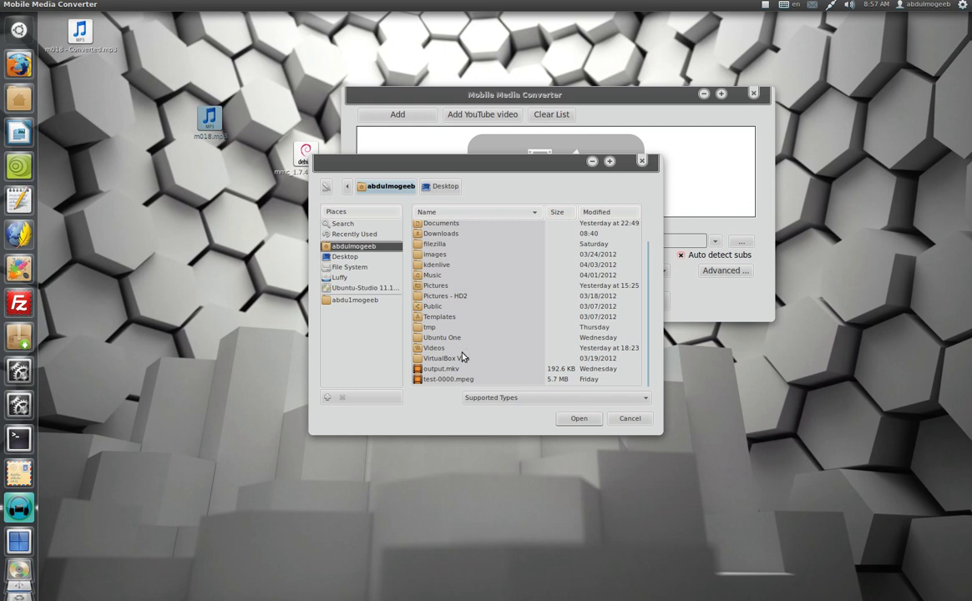
pyautogui.scroll(2, 460, 373)
pyautogui.scroll(-2, 460, 373)
pyautogui.moveTo(400, 171); pyautogui.dragTo(431, 153)
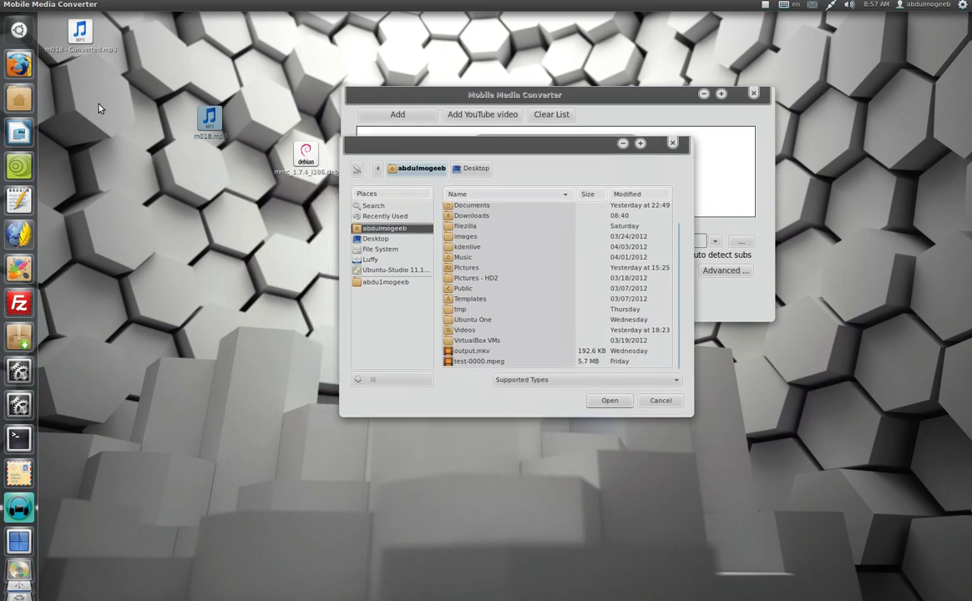
# Dismiss the file chooser and add out-34.ogv from the Home folder window to the conversion list
pyautogui.click(18, 98)
pyautogui.click(672, 143)
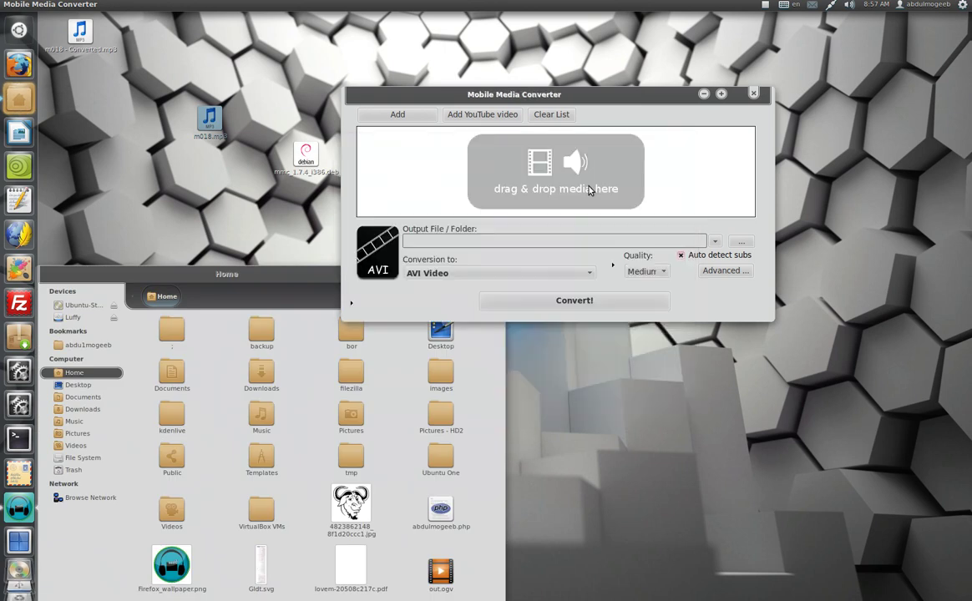
pyautogui.scroll(-15, 261, 467)
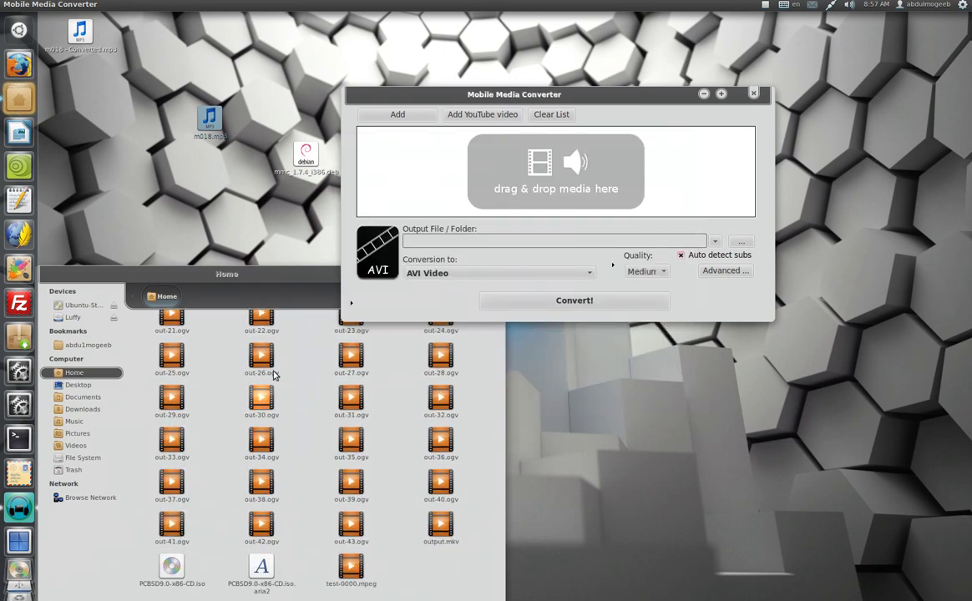
pyautogui.moveTo(272, 464); pyautogui.dragTo(543, 171)
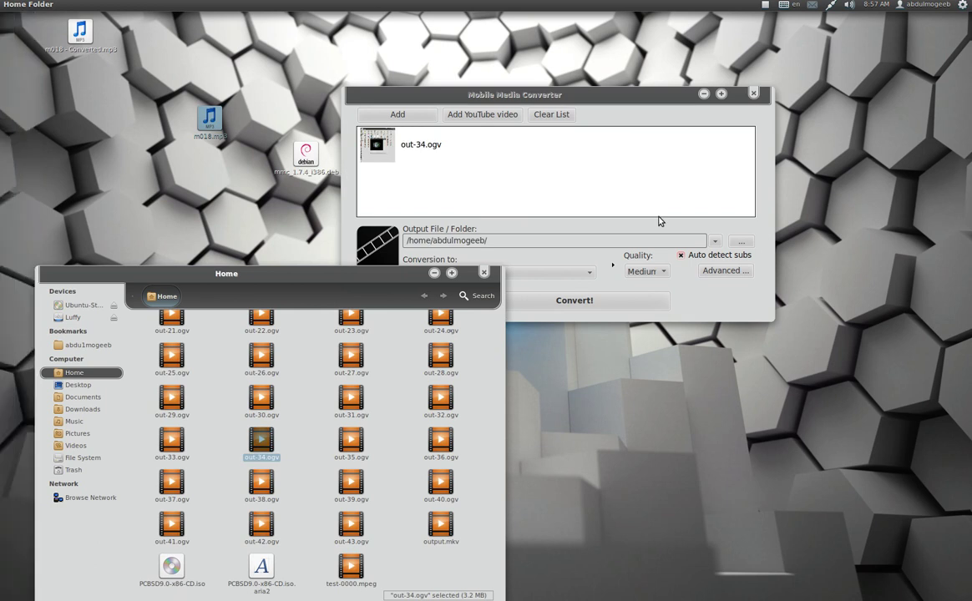
pyautogui.click(590, 197)
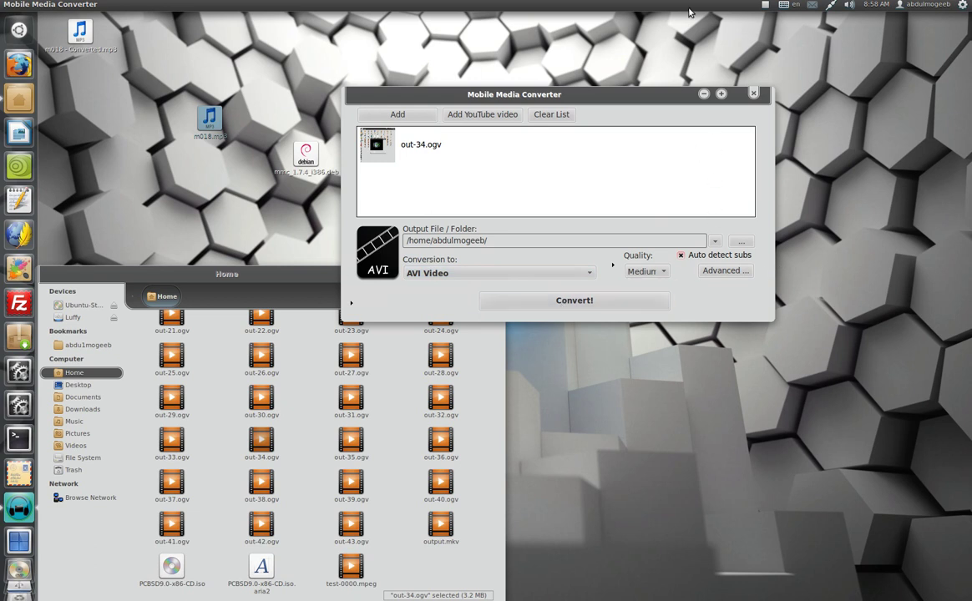
# Close Mobile Media Converter and move the Home folder window towards the middle of the desktop
pyautogui.click(755, 94)
pyautogui.moveTo(305, 276); pyautogui.dragTo(673, 162)
# View Firefox_wallpaper.png from the Home folder in a maximized image viewer, enlarged to 355%
pyautogui.scroll(5, 584, 326)
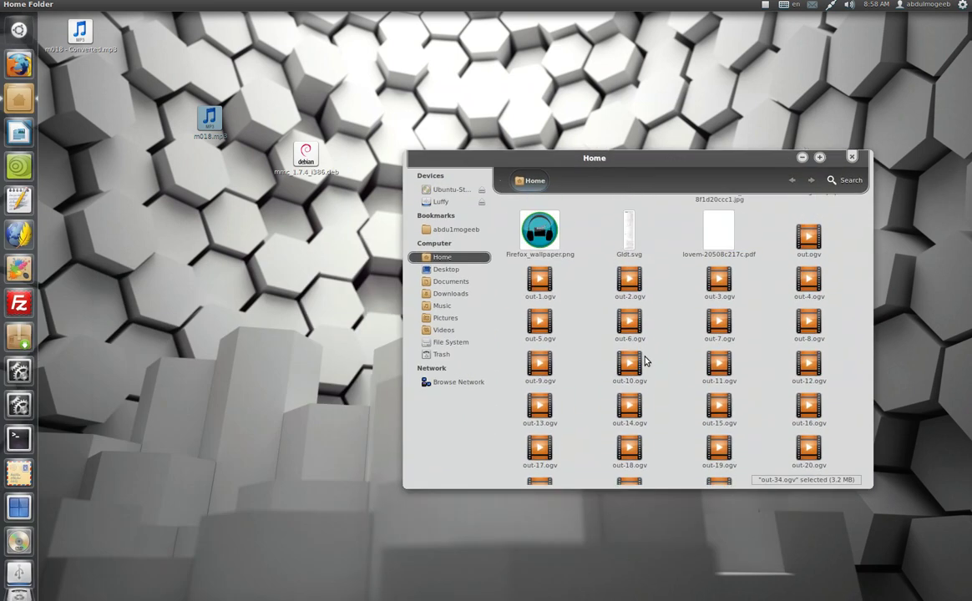
pyautogui.doubleClick(539, 275)
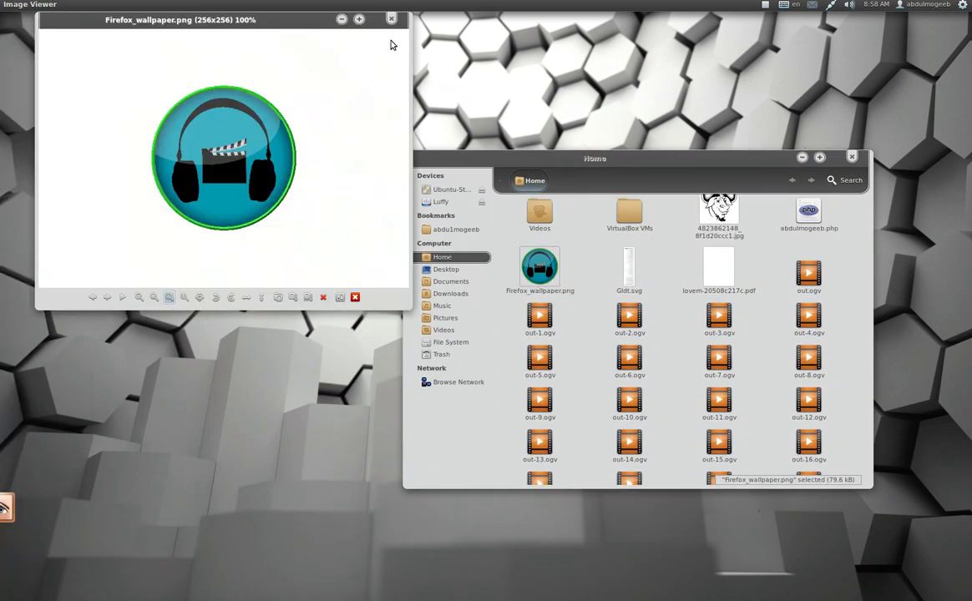
pyautogui.click(359, 19)
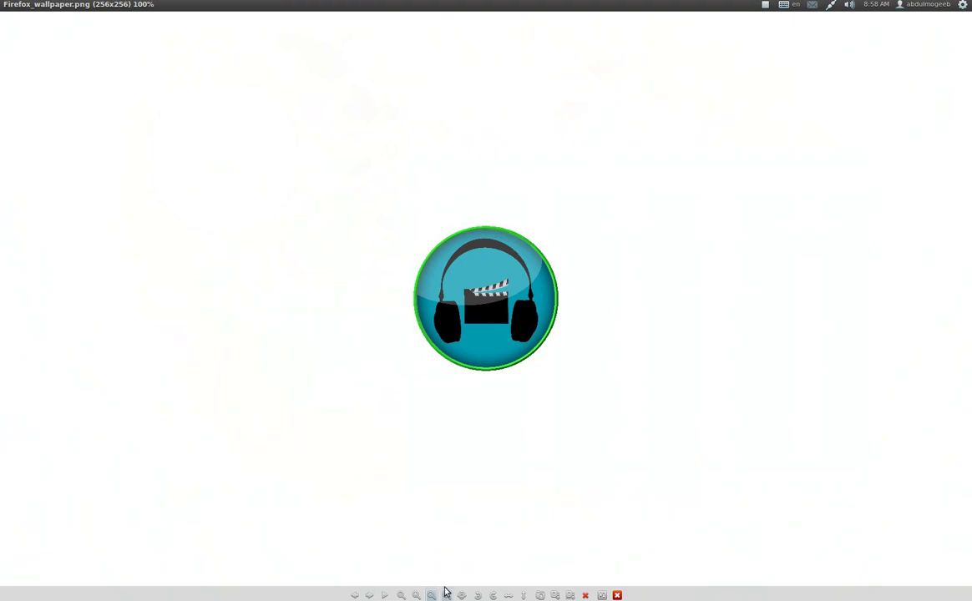
pyautogui.click(415, 595)
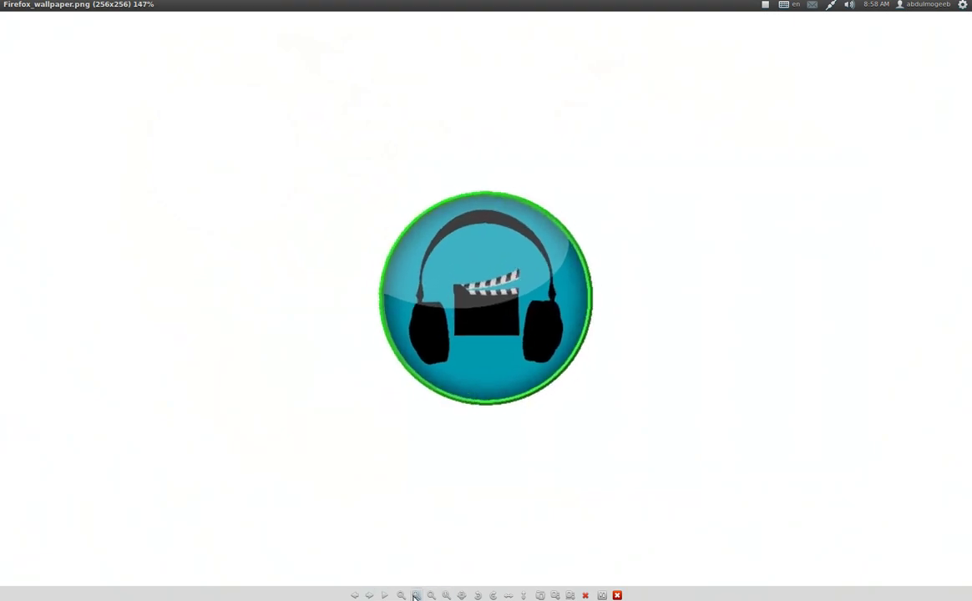
pyautogui.click(416, 596)
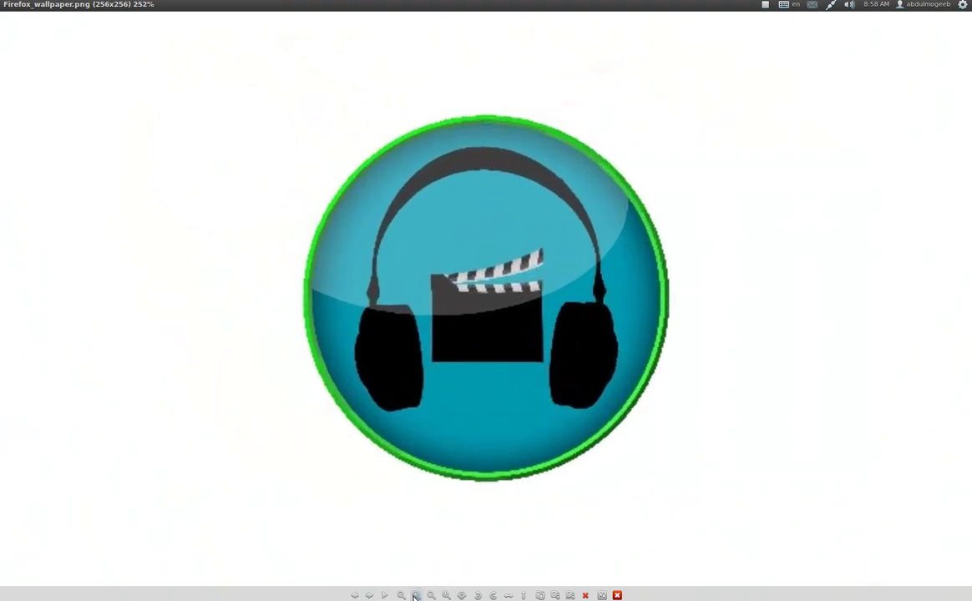
pyautogui.click(416, 595)
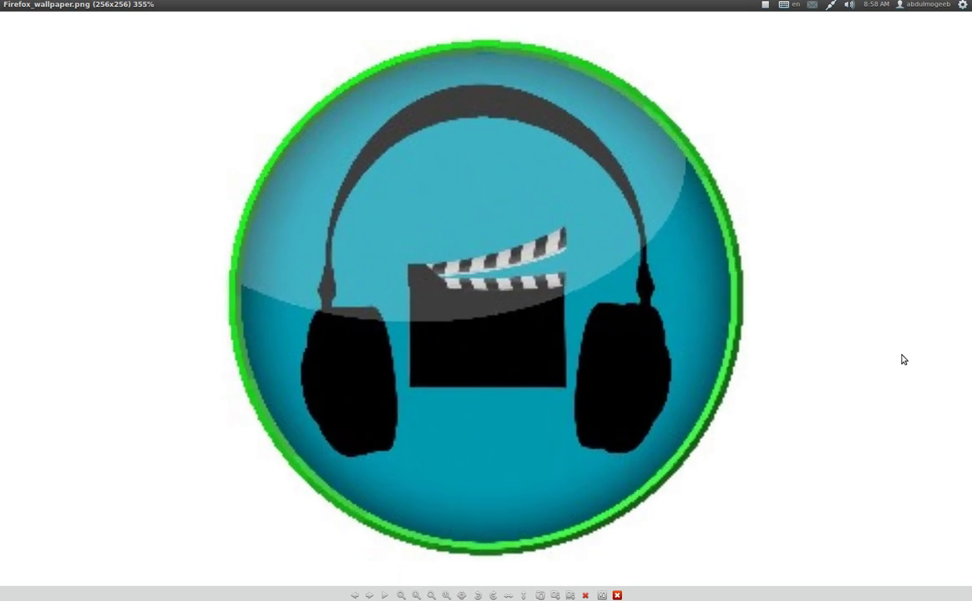